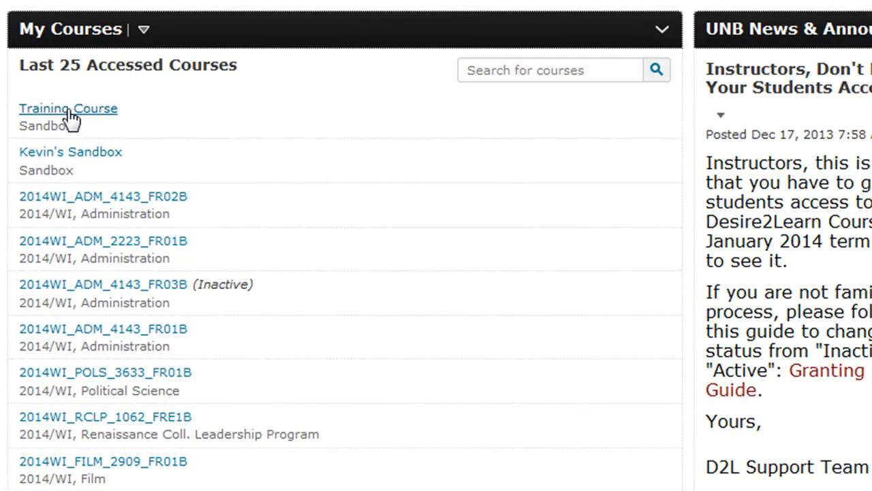
Open the Training Course and go to Import / Export / Copy Components in its course administration
left_click(71, 117)
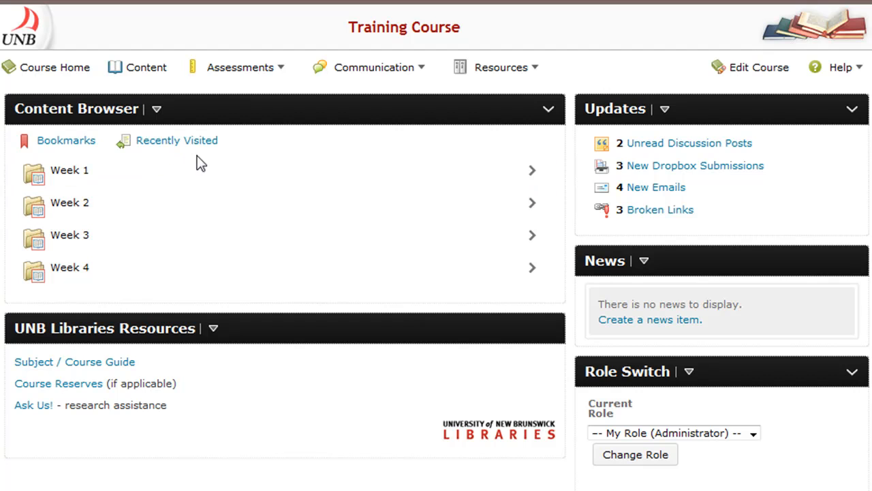
left_click(748, 72)
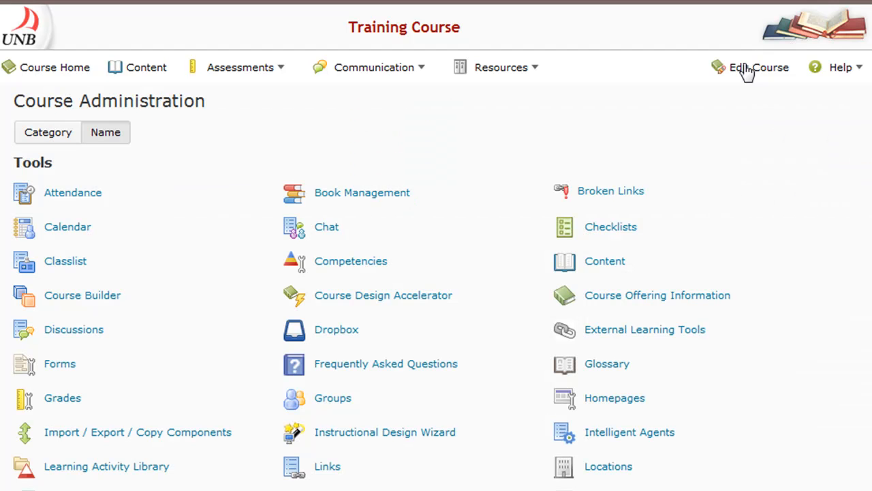
scroll(747, 72, "down", 1)
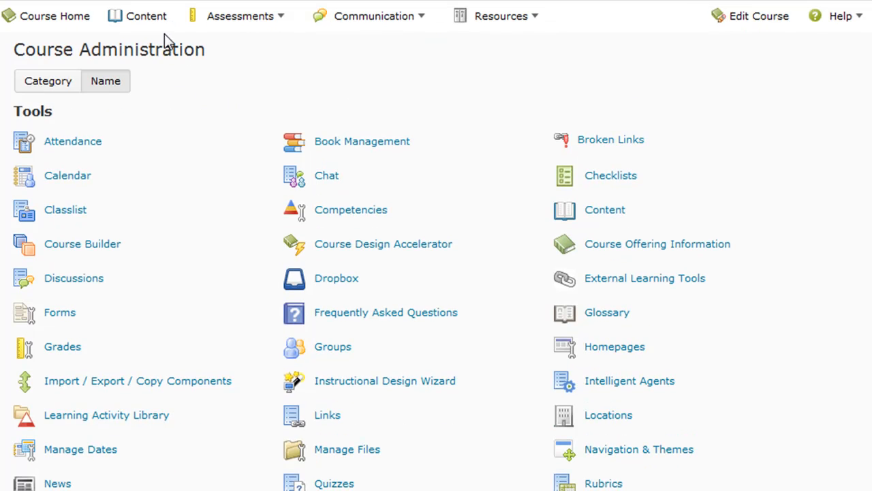
left_click_drag(254, 387, 18, 389)
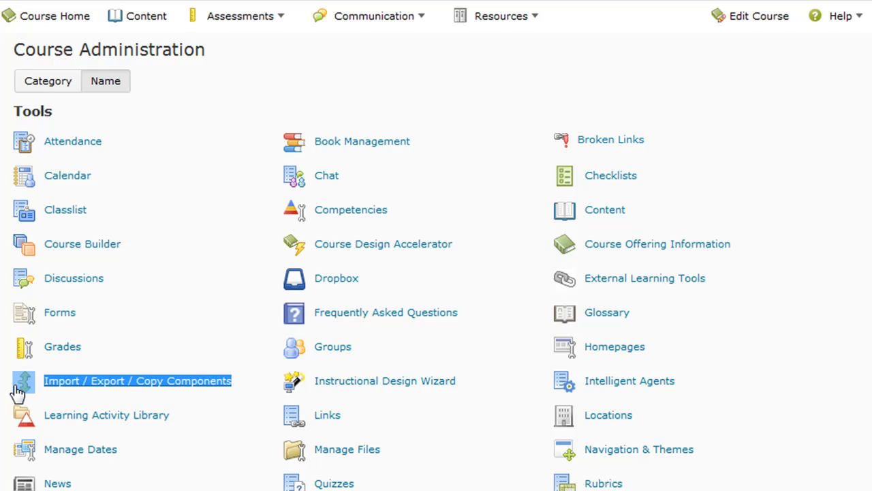
left_click(99, 384)
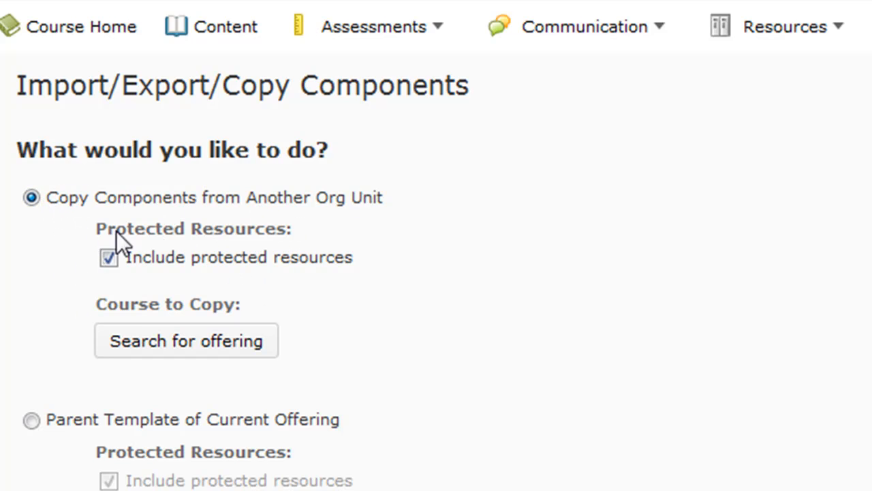
Search the course offerings by the instructor's first name and add the instructor's own sandbox as the course to copy
left_click(183, 351)
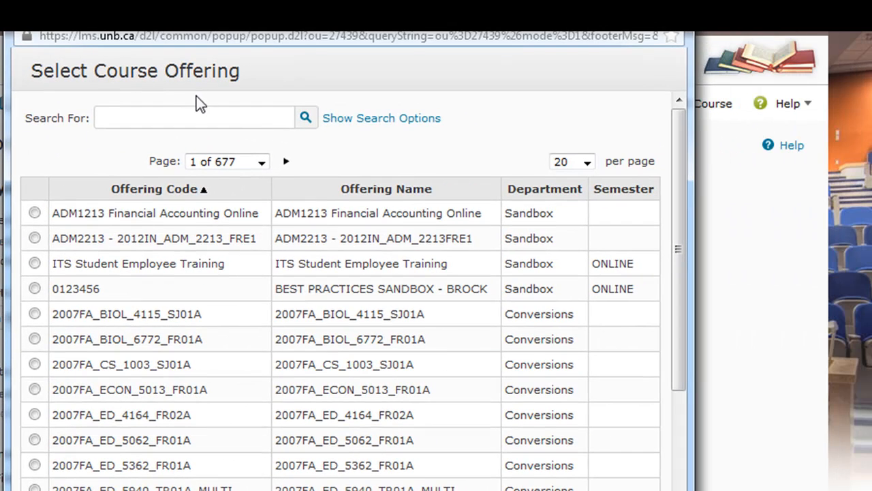
left_click(184, 120)
type("Kevin")
left_click(306, 119)
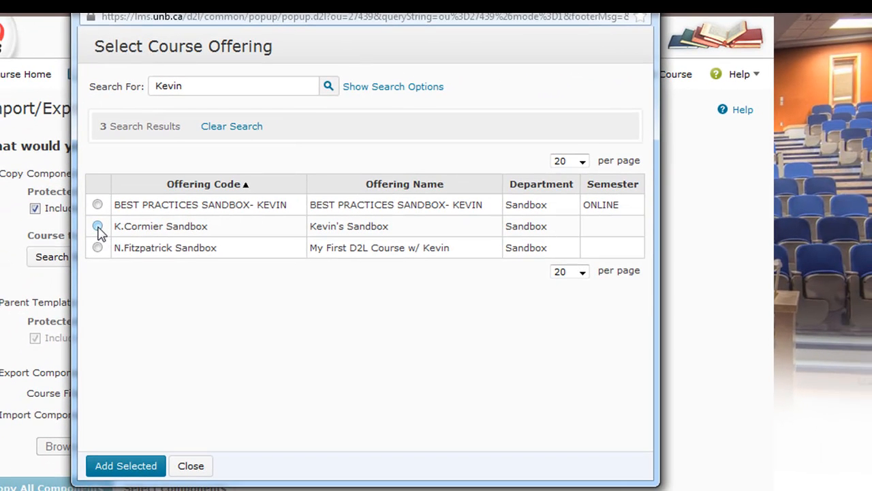
left_click(98, 225)
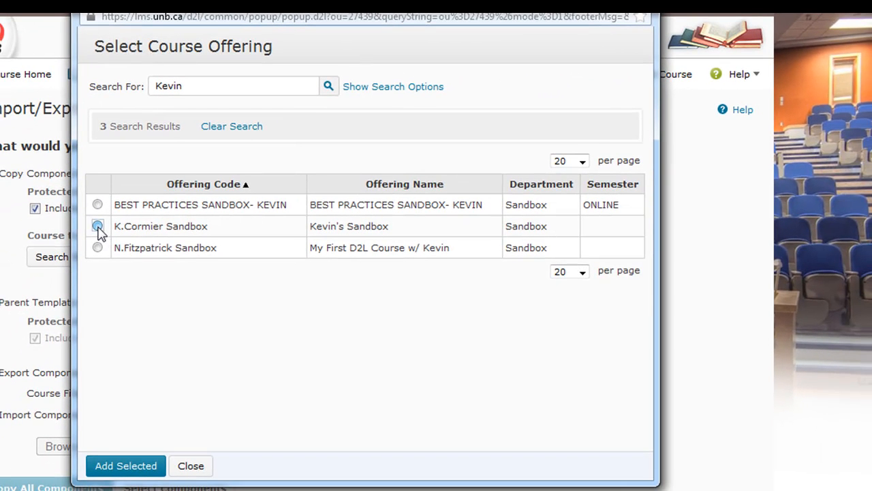
left_click(105, 470)
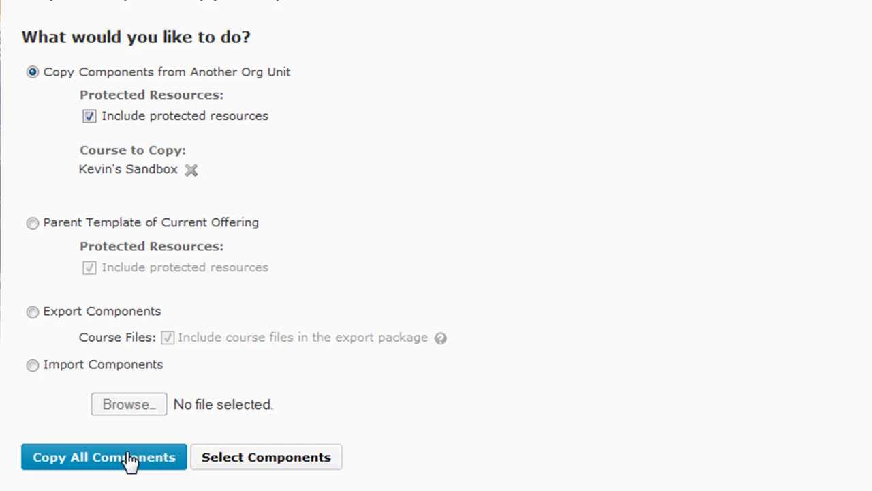
Choose to copy only selected components and include Content with individual items selected for copying
left_click(266, 463)
scroll(264, 456, "down", 3)
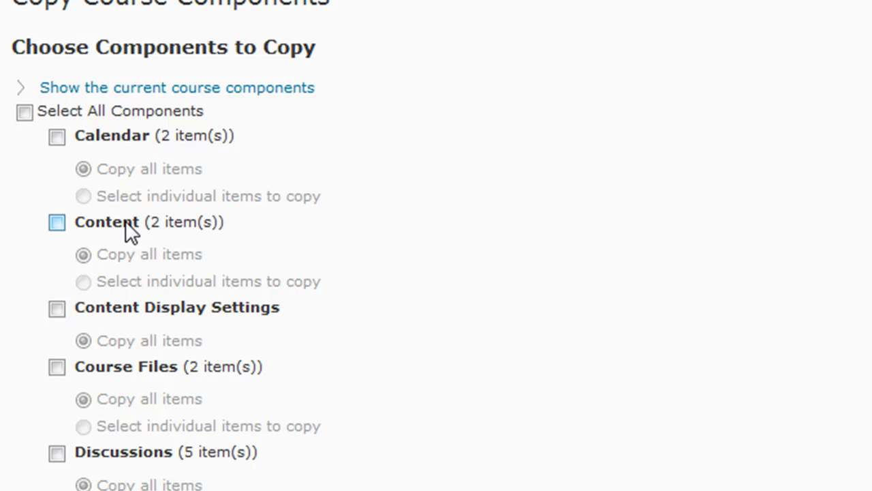
left_click(57, 223)
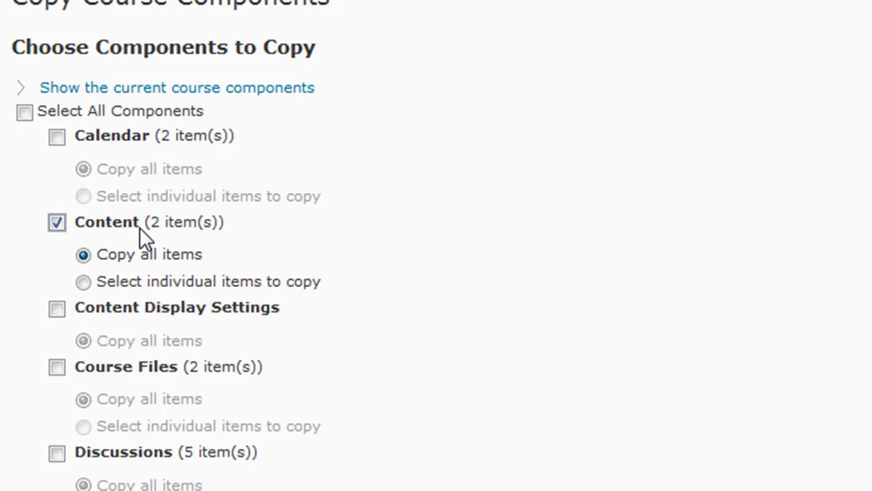
left_click(84, 282)
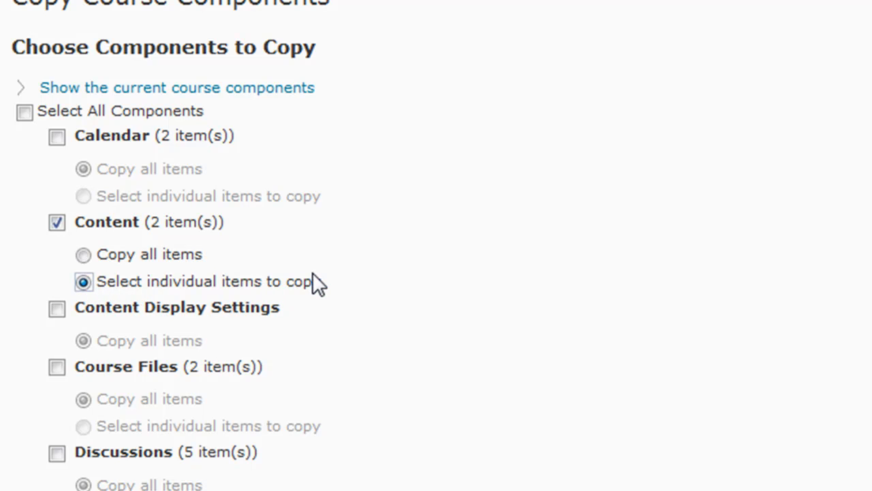
Include Course Files with individual items selected for copying, and continue to the item selection
left_click(57, 367)
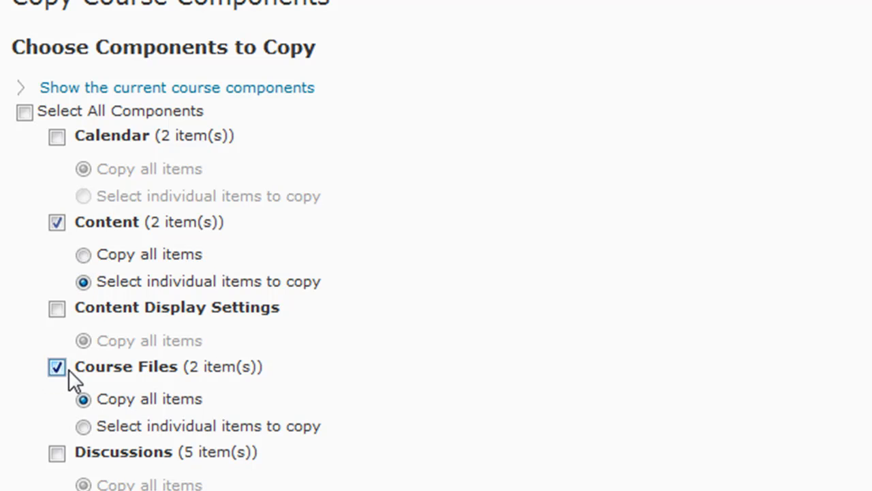
left_click(83, 427)
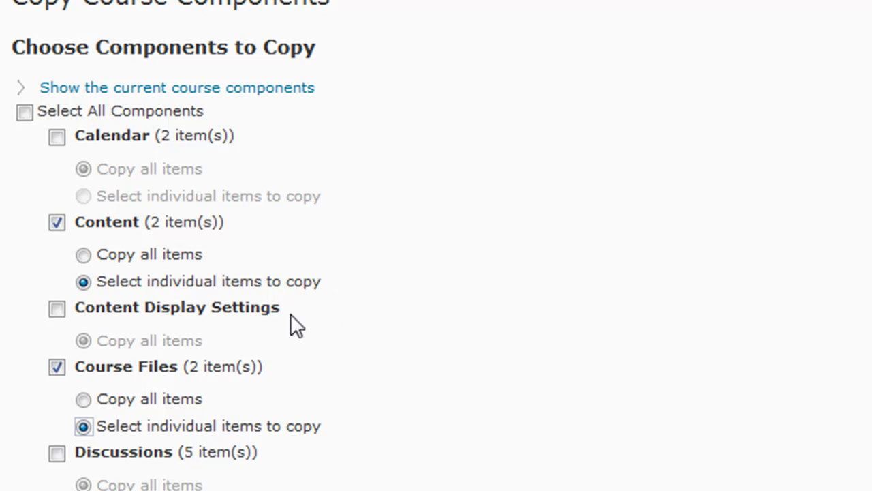
left_click_drag(255, 371, 104, 365)
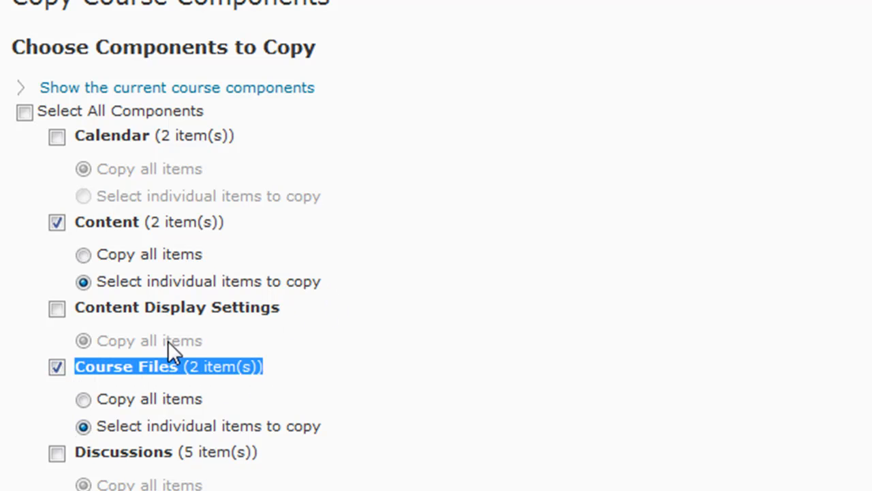
left_click(318, 353)
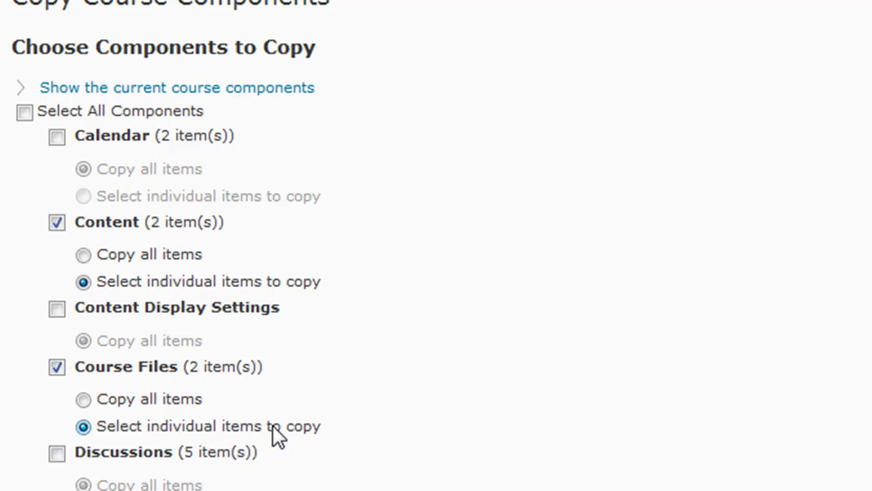
scroll(326, 413, "down", 2)
scroll(327, 413, "down", 8)
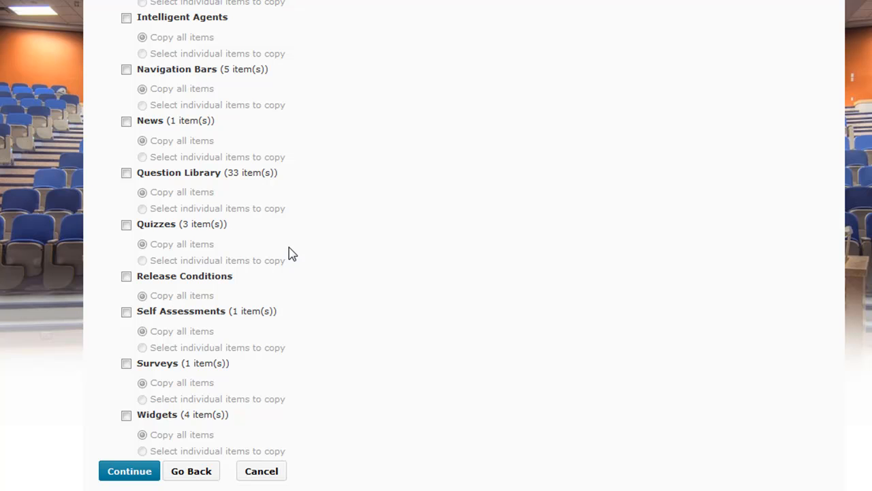
left_click(115, 480)
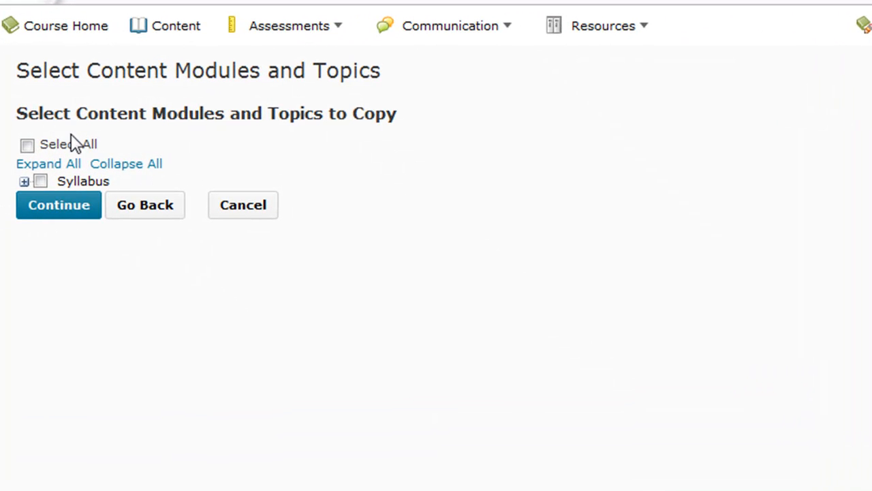
Select the Syllabus module with its ED6223 Syllabus topic for copying and continue to the course files
left_click(24, 183)
left_click(40, 182)
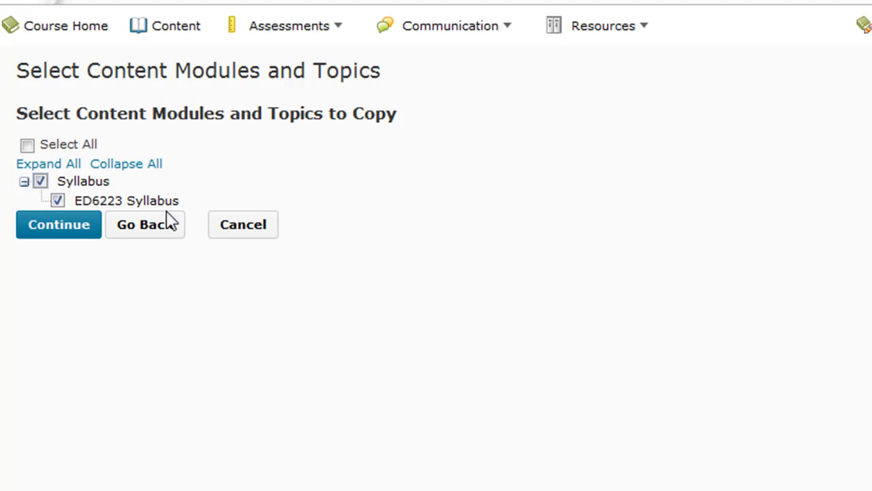
left_click(47, 235)
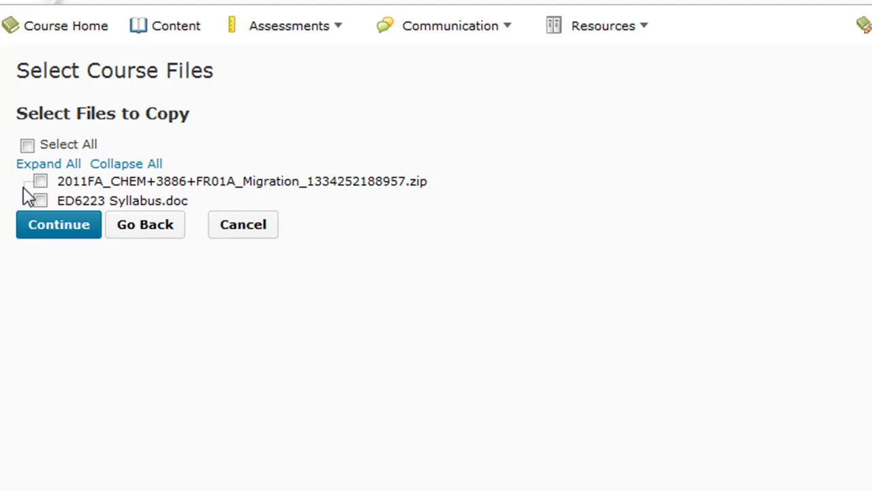
Select ED6223 Syllabus.doc as the file to copy, finish the copy and review the copy summary
left_click(40, 200)
left_click(55, 235)
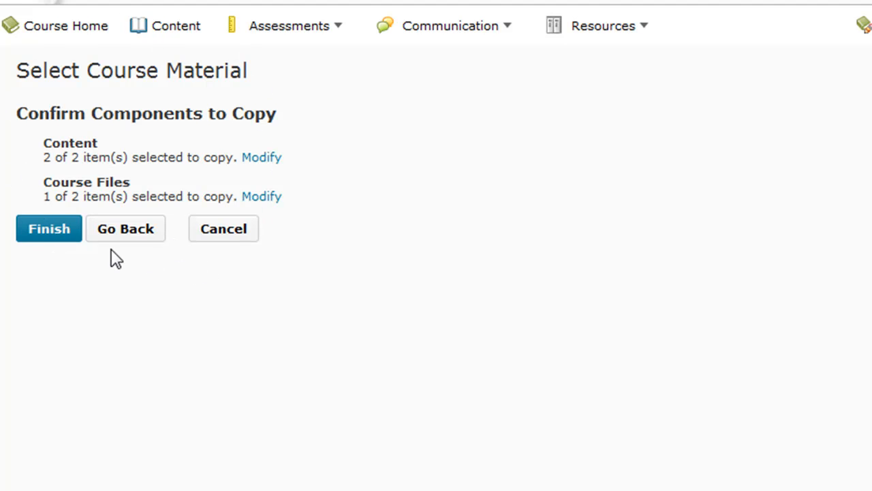
left_click(35, 235)
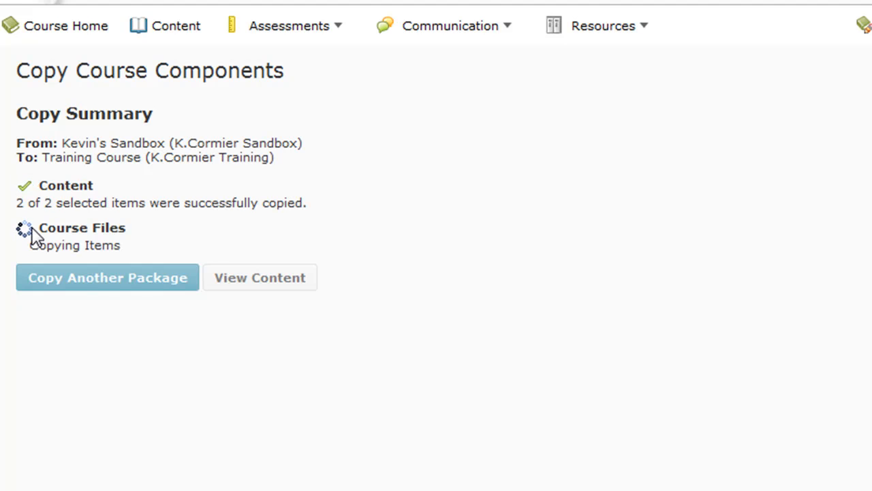
left_click_drag(94, 185, 43, 199)
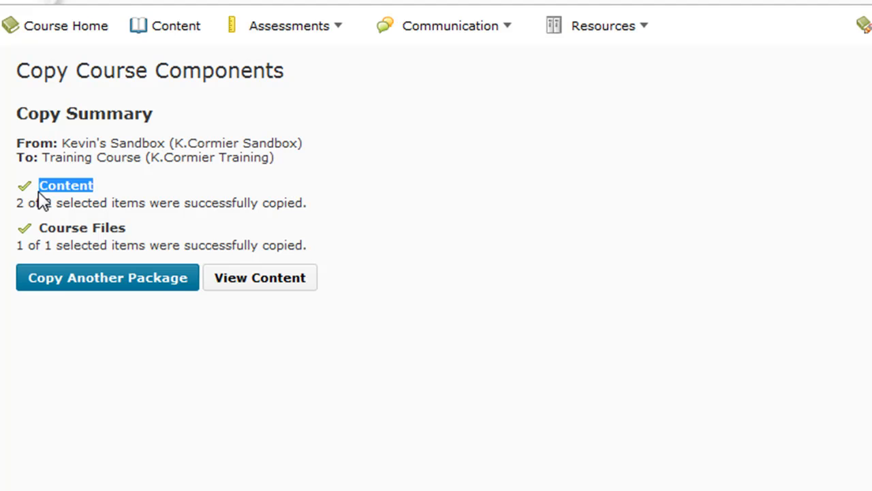
left_click_drag(128, 229, 39, 239)
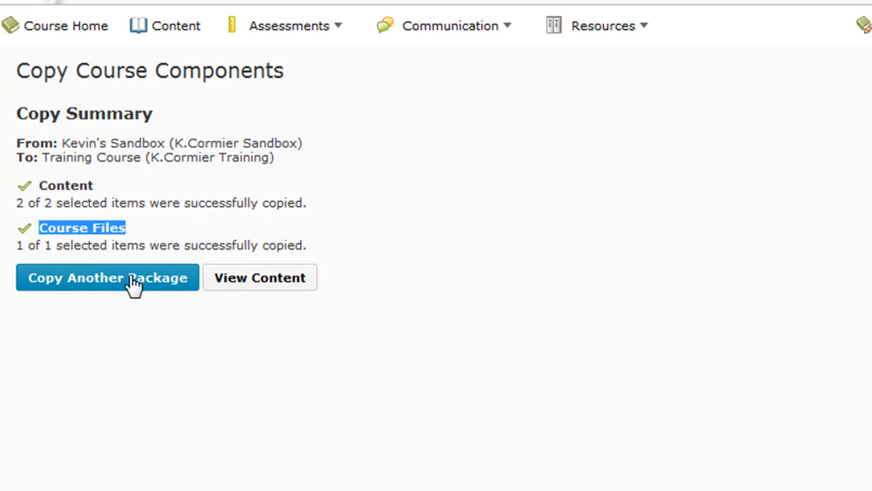
View the course content, open the copied Syllabus module and move it above Week 1
left_click(283, 280)
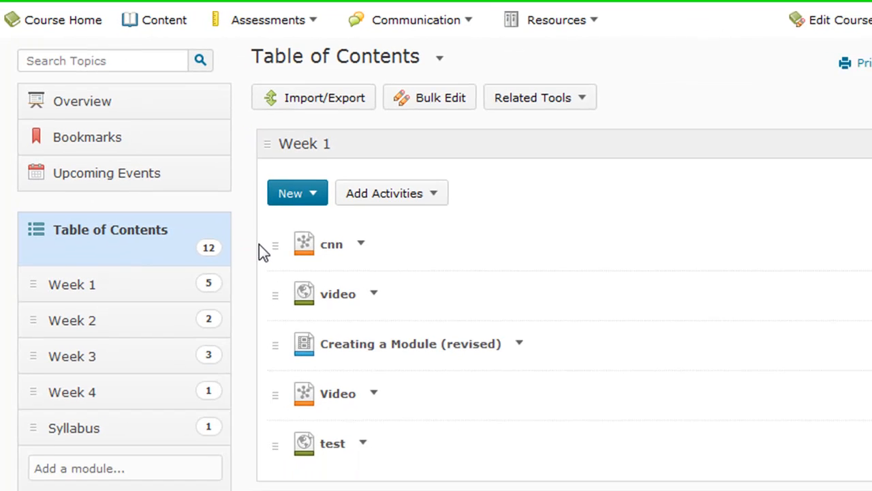
left_click(132, 396)
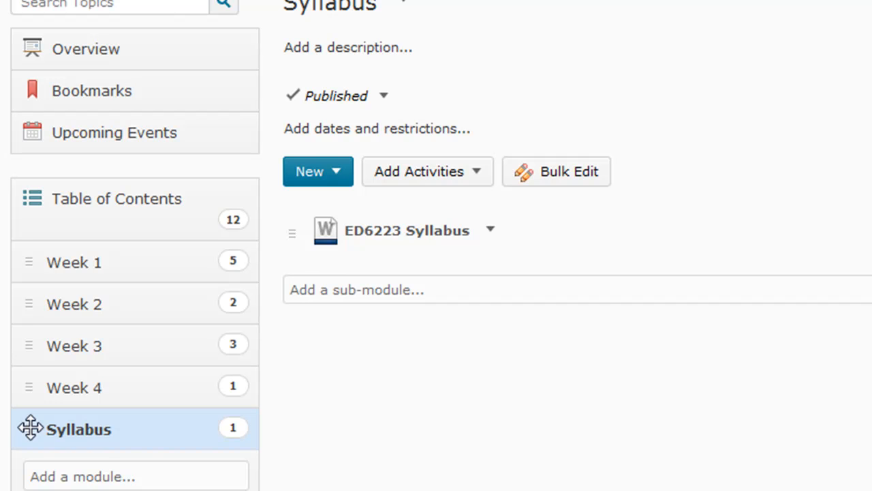
left_click_drag(29, 430, 56, 252)
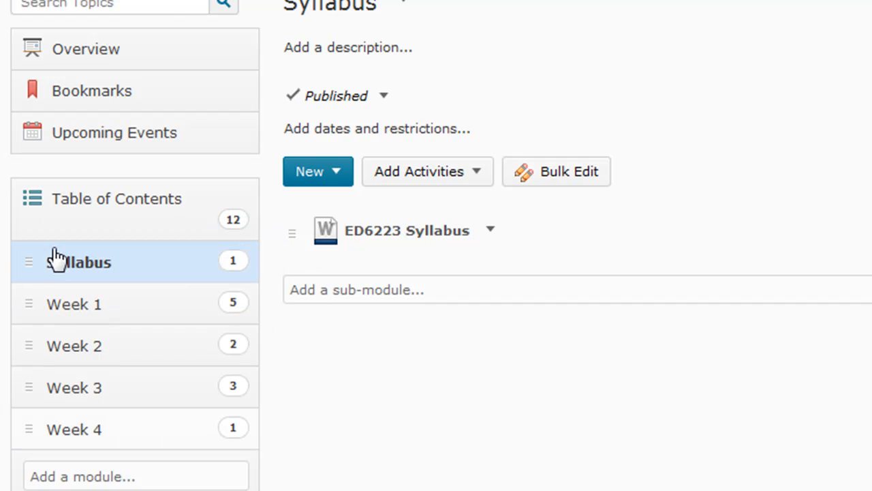